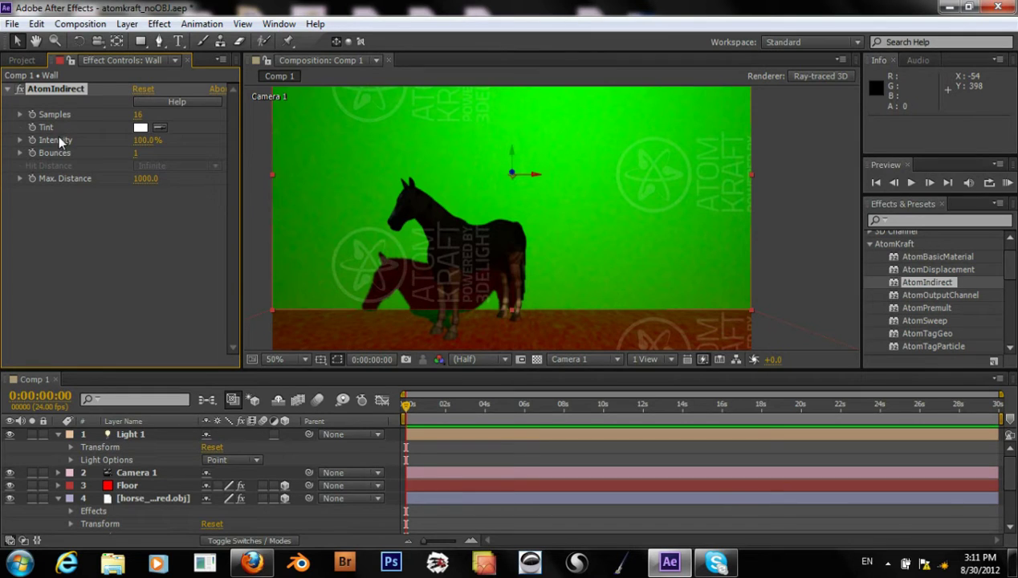
Set the Wall layer's AtomIndirect samples to 64
{"action": "left_click", "coordinate": [140, 117]}
{"action": "type", "text": "64"}
{"action": "key", "text": "Return"}
Raise the Wall layer's AtomIndirect samples to 200
{"action": "left_click", "coordinate": [139, 115]}
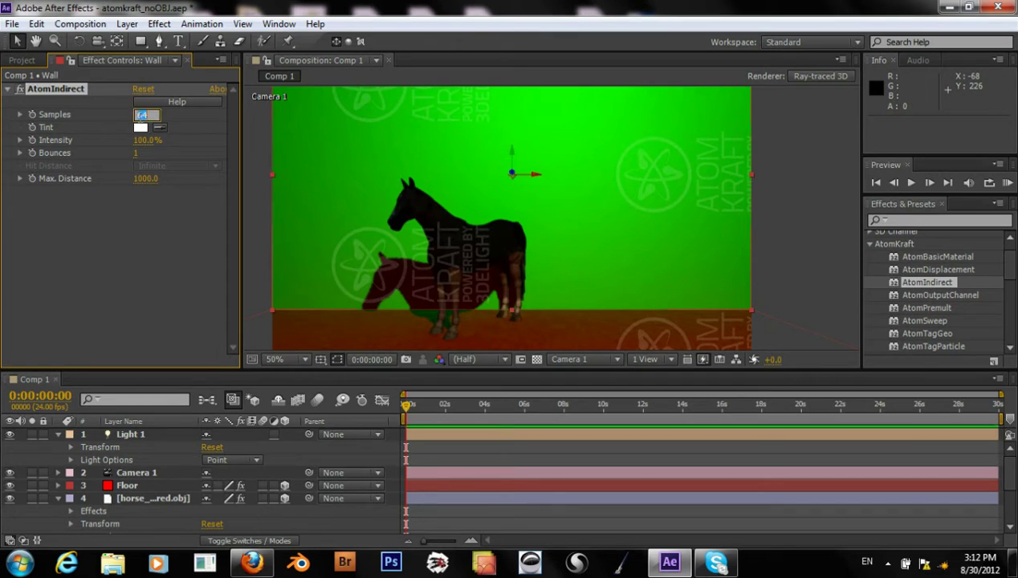
{"action": "type", "text": "200"}
{"action": "left_click", "coordinate": [182, 148]}
Move the horse layer about 78 units toward the camera using view axis mode, and dismiss the security warning
{"action": "left_click", "coordinate": [156, 498]}
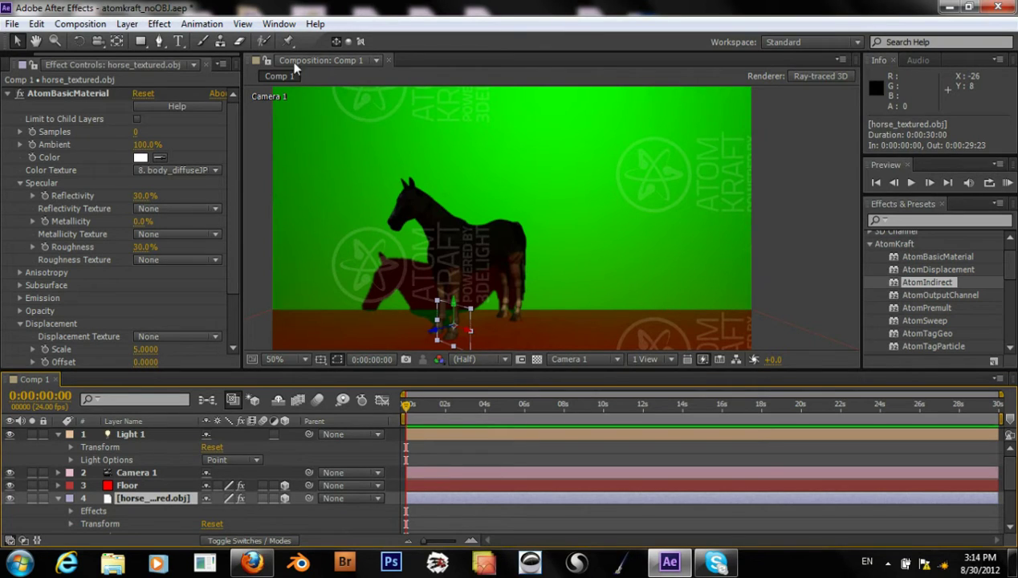
{"action": "left_click", "coordinate": [361, 43]}
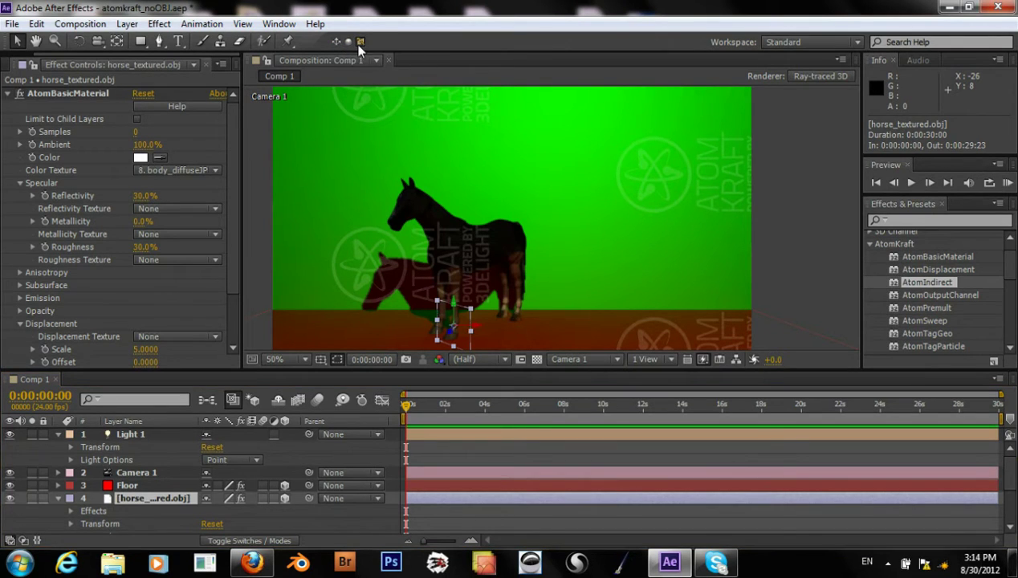
{"action": "left_click_drag", "start_coordinate": [438, 337], "coordinate": [443, 363]}
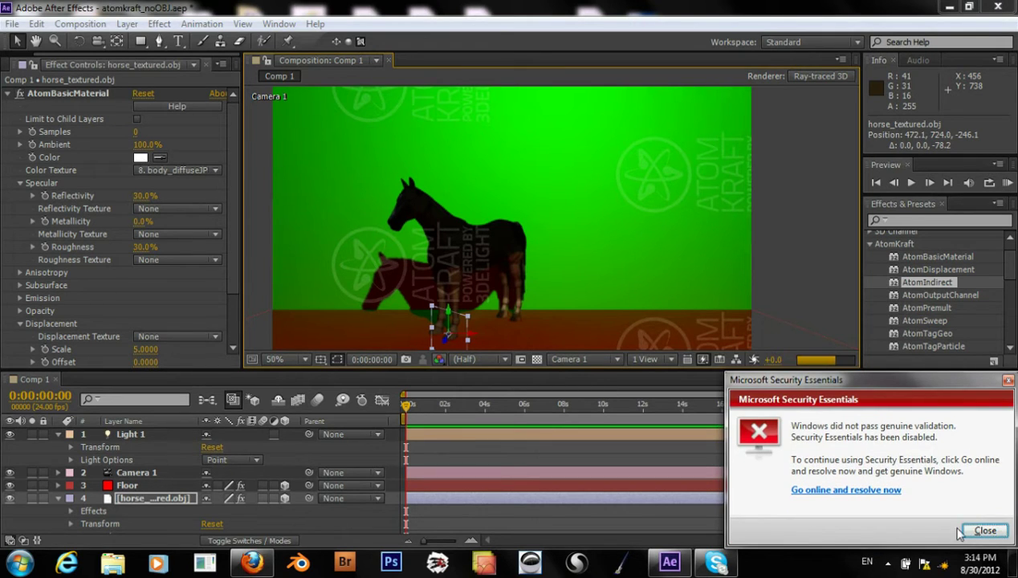
{"action": "left_click", "coordinate": [985, 530]}
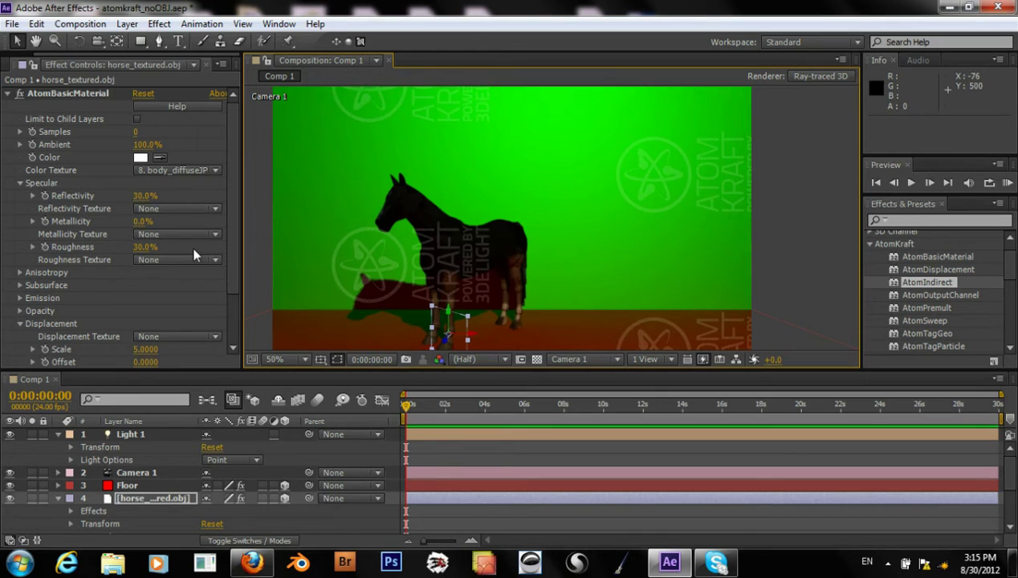
Review the effect settings on the Floor and Wall layers, leaving Wall selected, and point out the AtomIndirect effect
{"action": "left_click", "coordinate": [135, 481]}
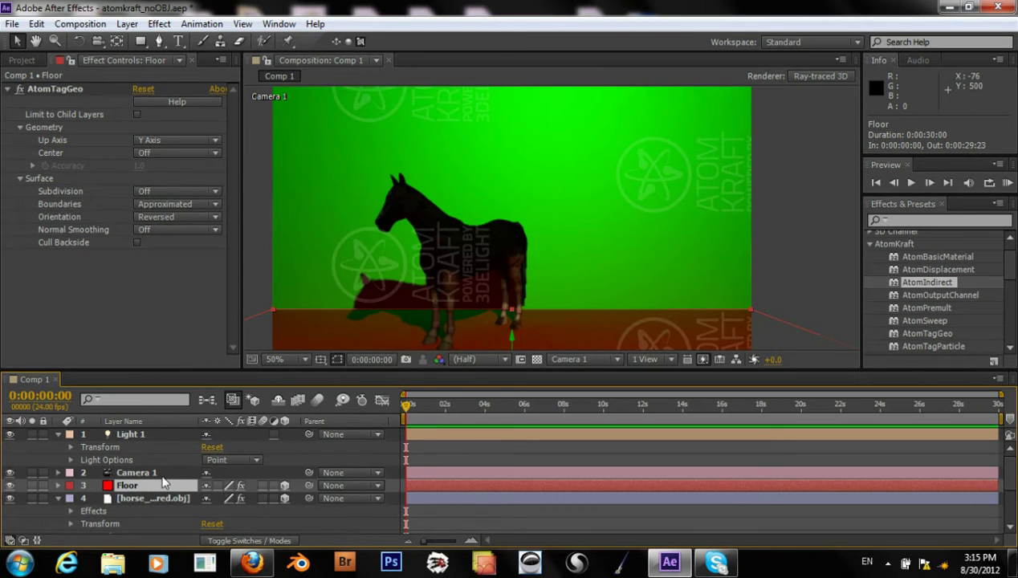
{"action": "scroll", "coordinate": [109, 453], "scroll_direction": "down", "scroll_amount": 2}
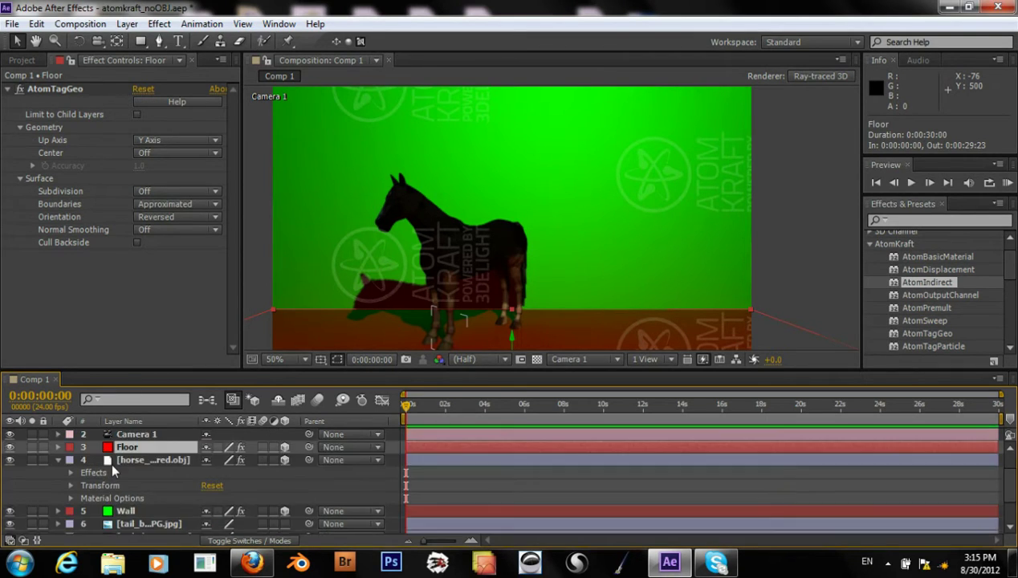
{"action": "left_click", "coordinate": [131, 473]}
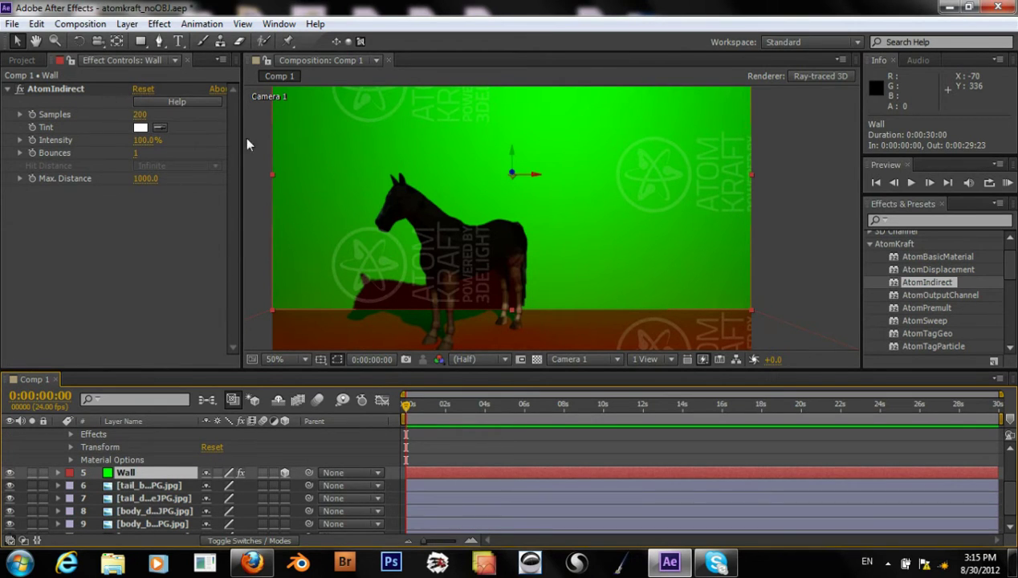
{"action": "scroll", "coordinate": [114, 458], "scroll_direction": "up", "scroll_amount": 2}
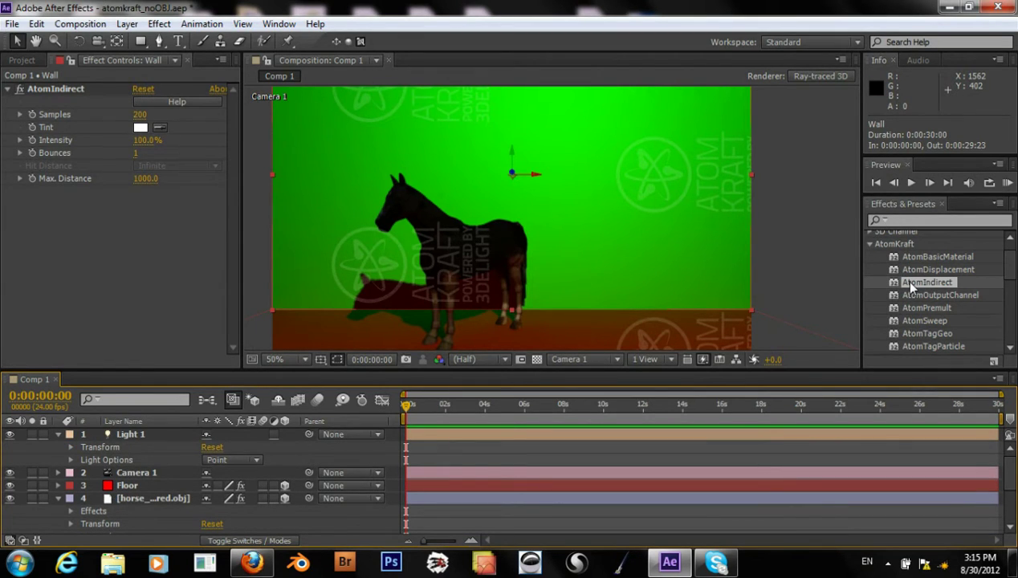
{"action": "mouse_move", "coordinate": [911, 284]}
{"action": "left_mouse_down"}
{"action": "mouse_move", "coordinate": [883, 305]}
{"action": "mouse_move", "coordinate": [489, 380]}
{"action": "mouse_move", "coordinate": [344, 455]}
{"action": "mouse_move", "coordinate": [168, 482]}
{"action": "mouse_move", "coordinate": [160, 501]}
{"action": "mouse_move", "coordinate": [758, 269]}
{"action": "mouse_move", "coordinate": [920, 280]}
{"action": "left_mouse_up"}
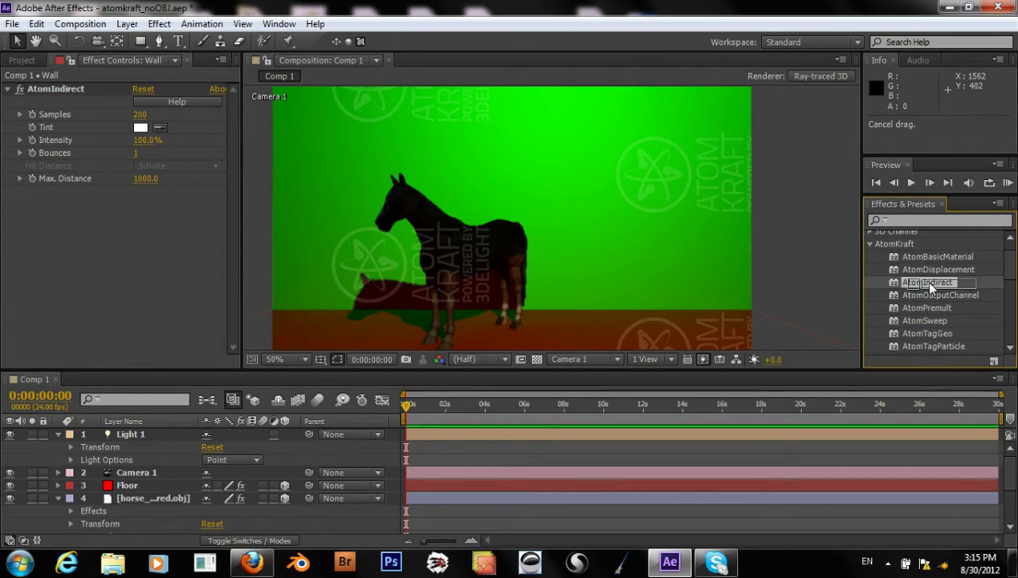
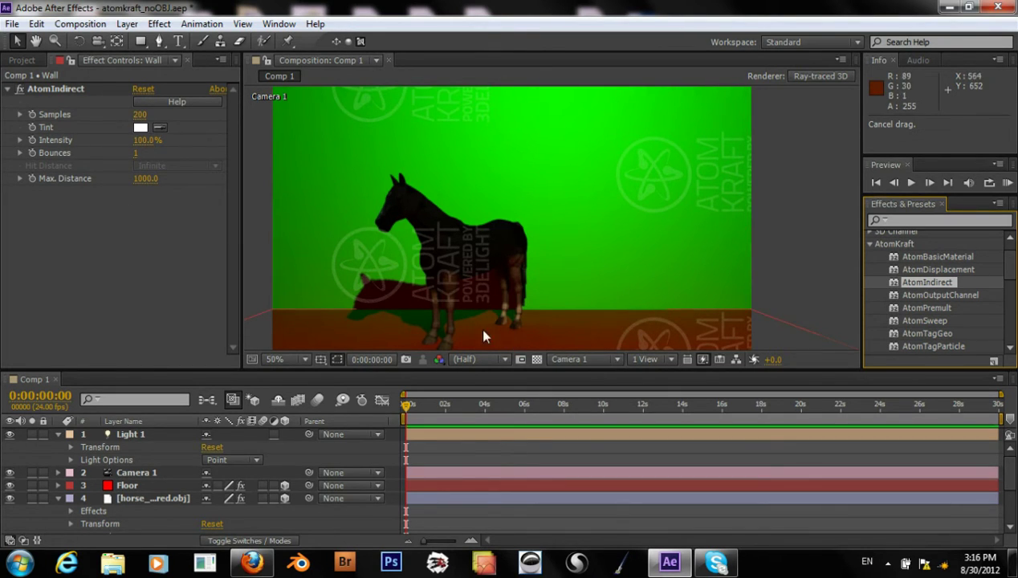
Set the Wall's AtomIndirect bounces to 2 and keep the current Windows color scheme when asked
{"action": "left_click", "coordinate": [136, 153]}
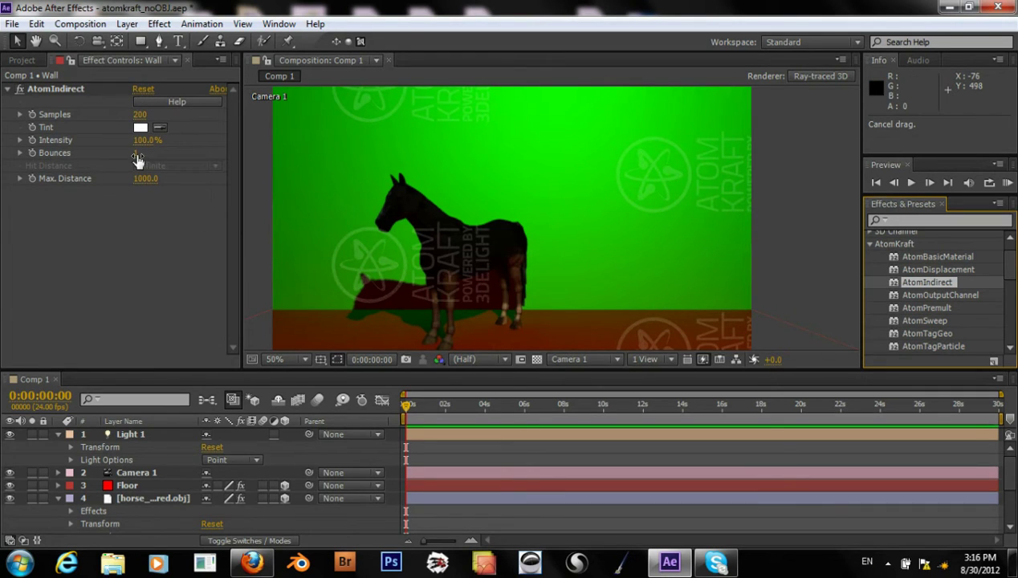
{"action": "type", "text": "2"}
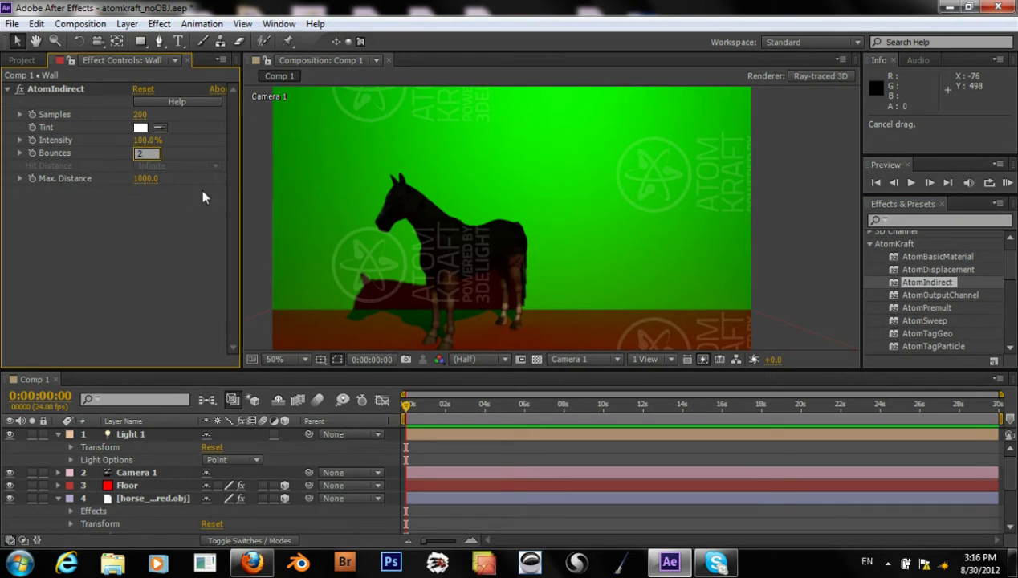
{"action": "key", "text": "Return"}
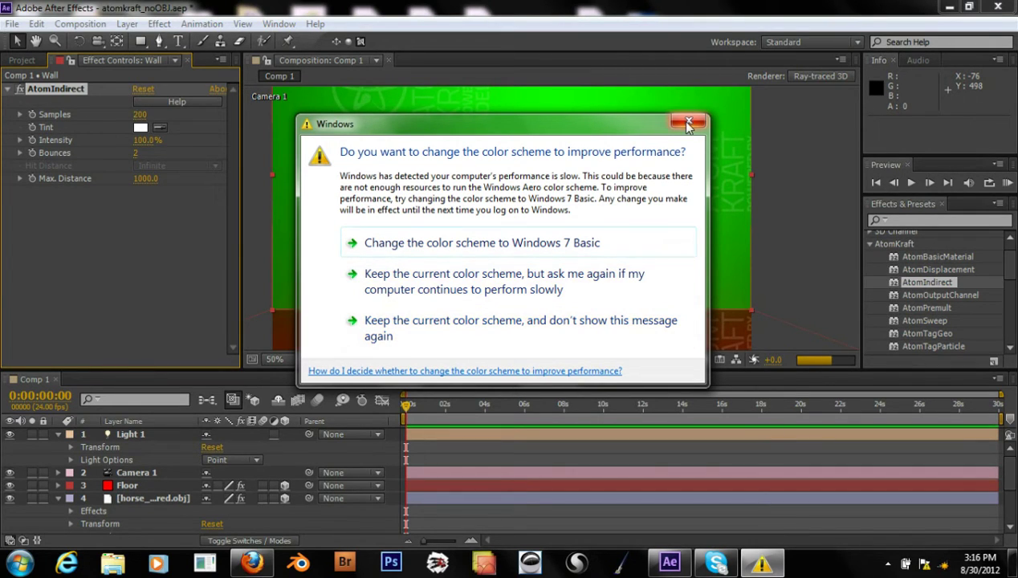
{"action": "left_click", "coordinate": [576, 297]}
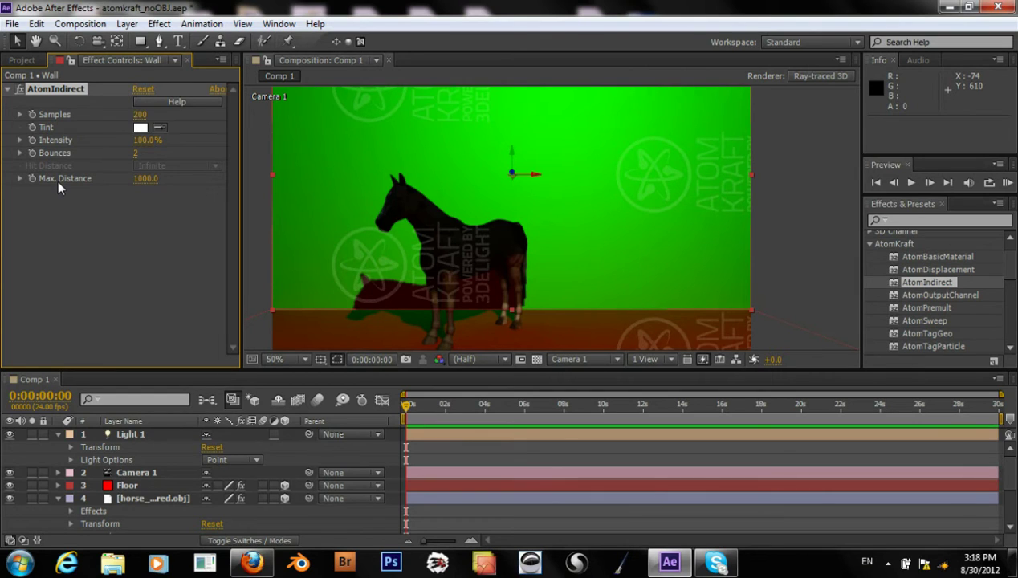
Set the Wall's AtomIndirect intensity to 50%
{"action": "left_click", "coordinate": [149, 143]}
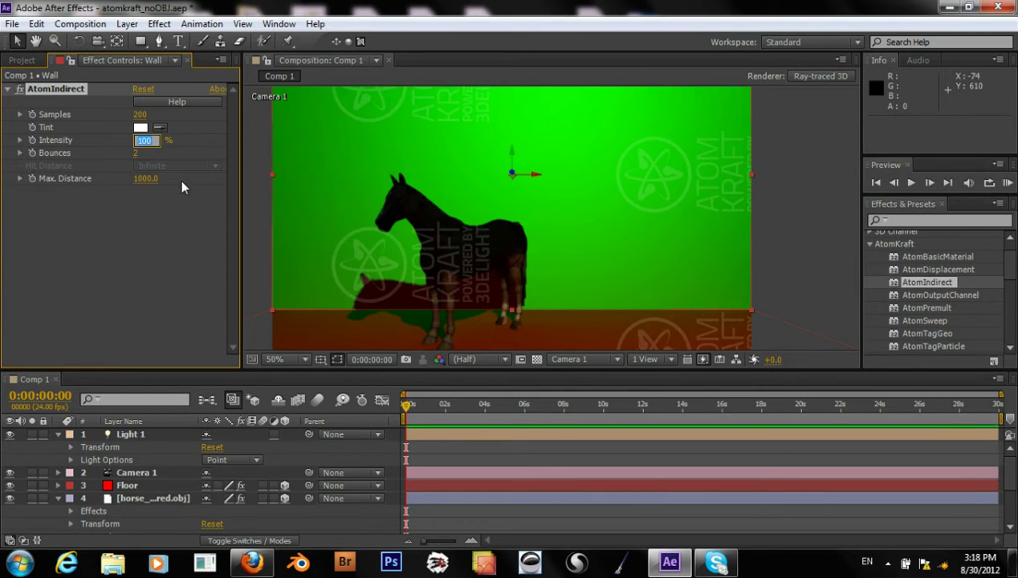
{"action": "type", "text": "50"}
{"action": "key", "text": "Return"}
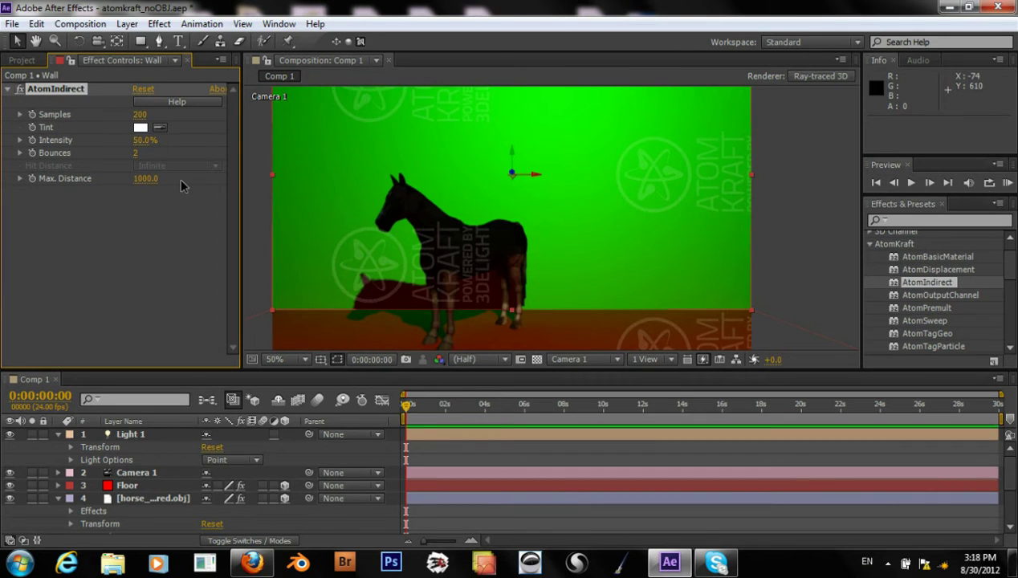
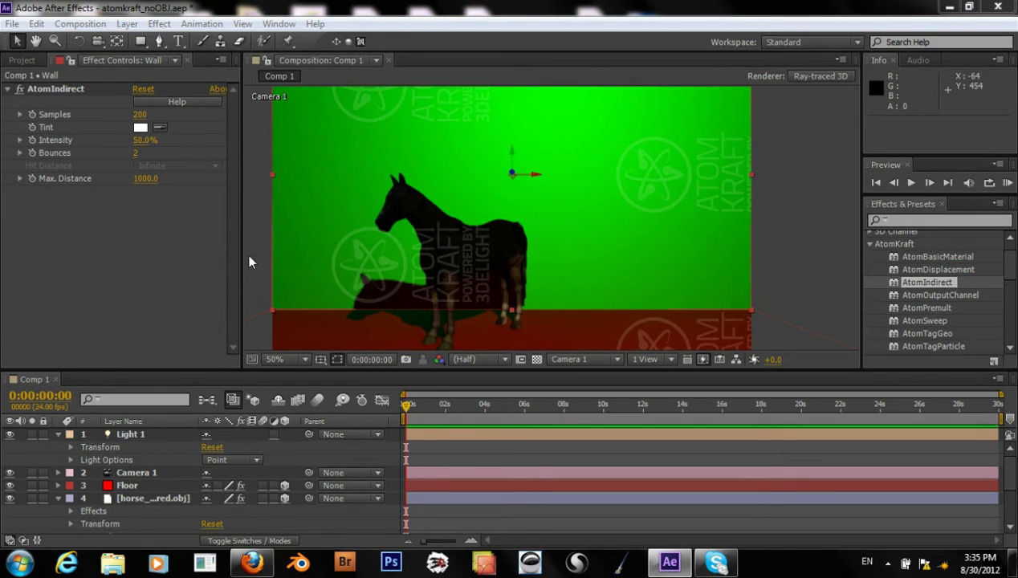
Select the Floor layer and display the AtomKraft render settings
{"action": "left_click", "coordinate": [246, 251]}
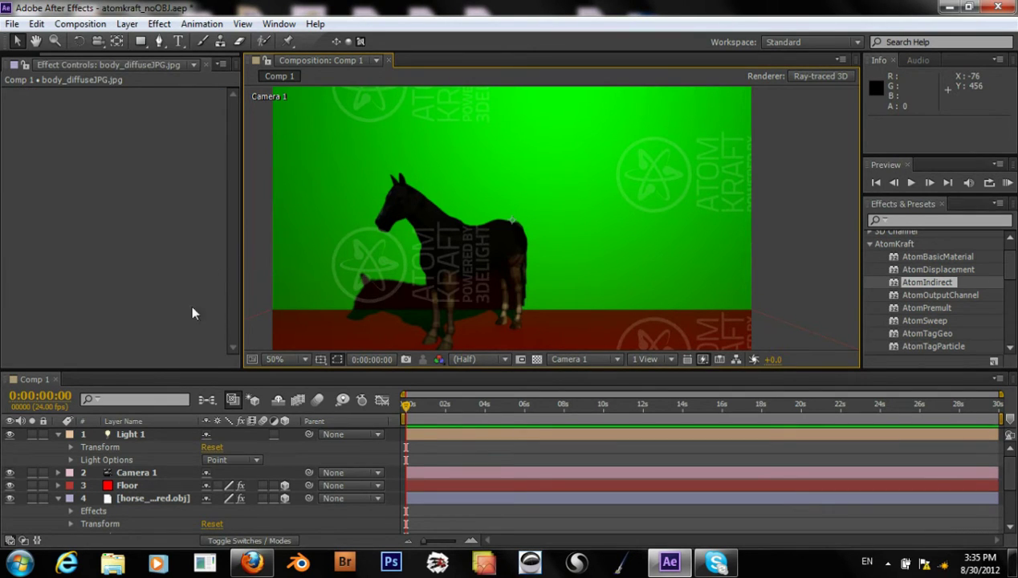
{"action": "left_click", "coordinate": [139, 484]}
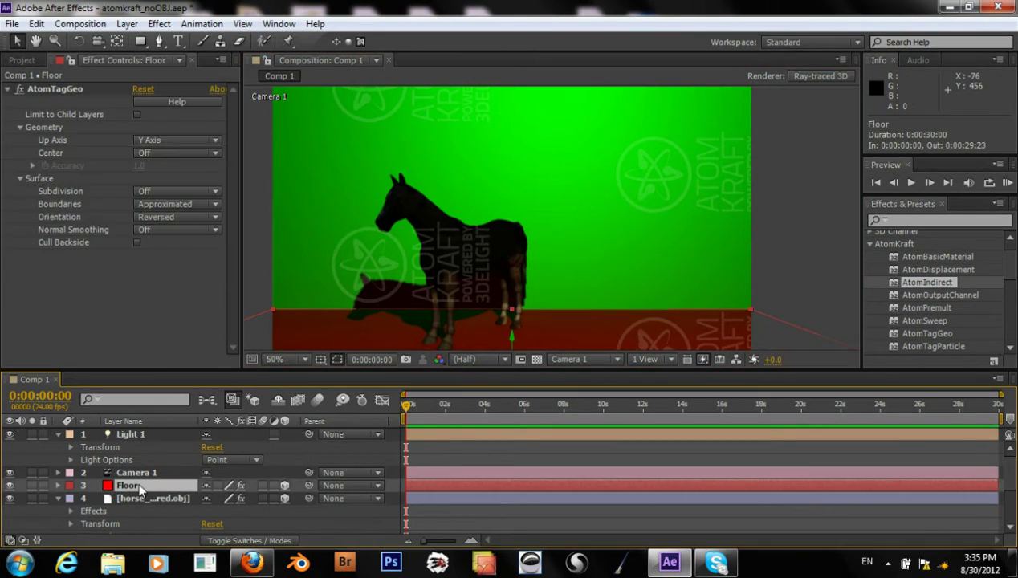
{"action": "left_click", "coordinate": [260, 306]}
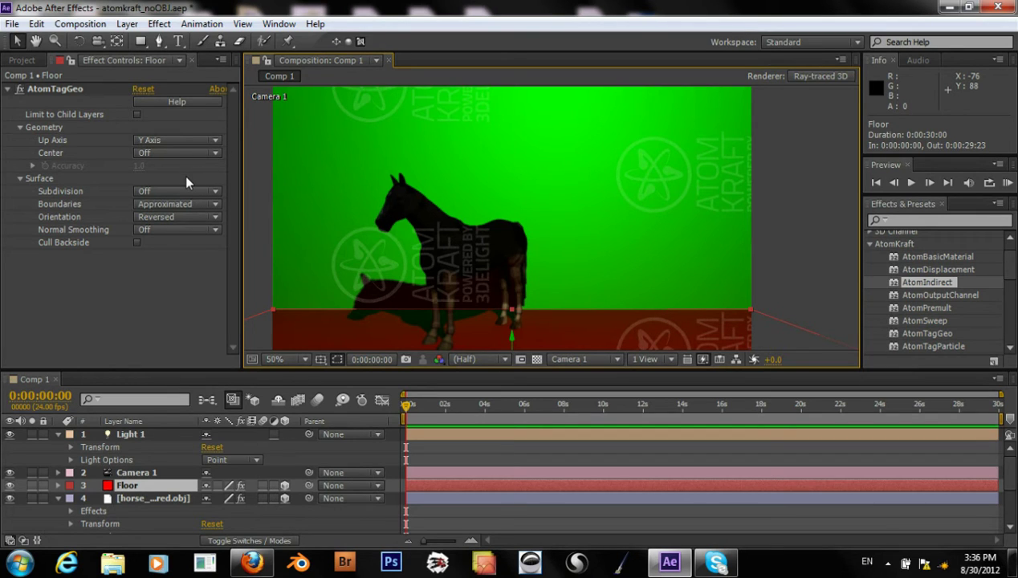
{"action": "left_click", "coordinate": [280, 24]}
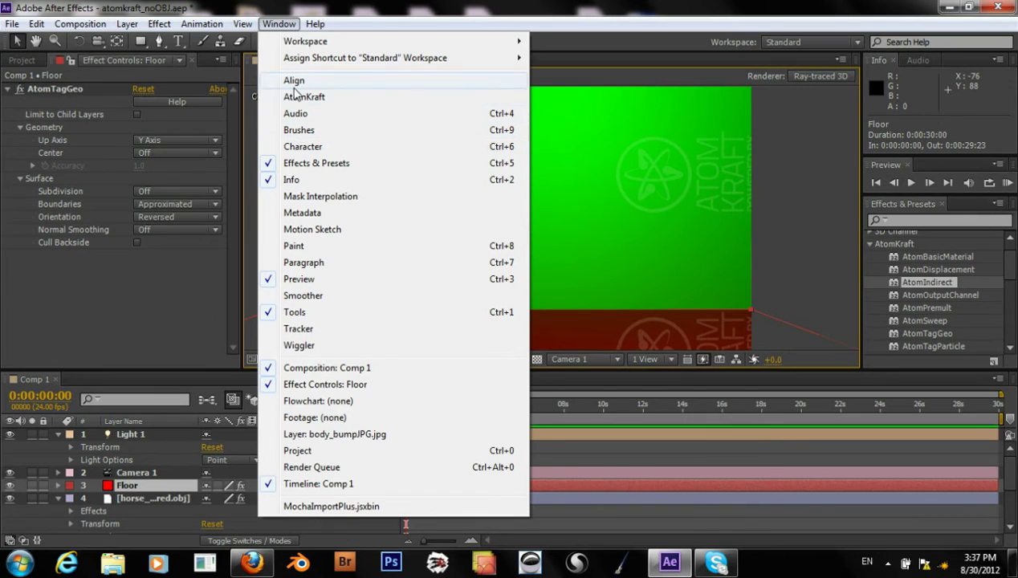
{"action": "left_click", "coordinate": [290, 98]}
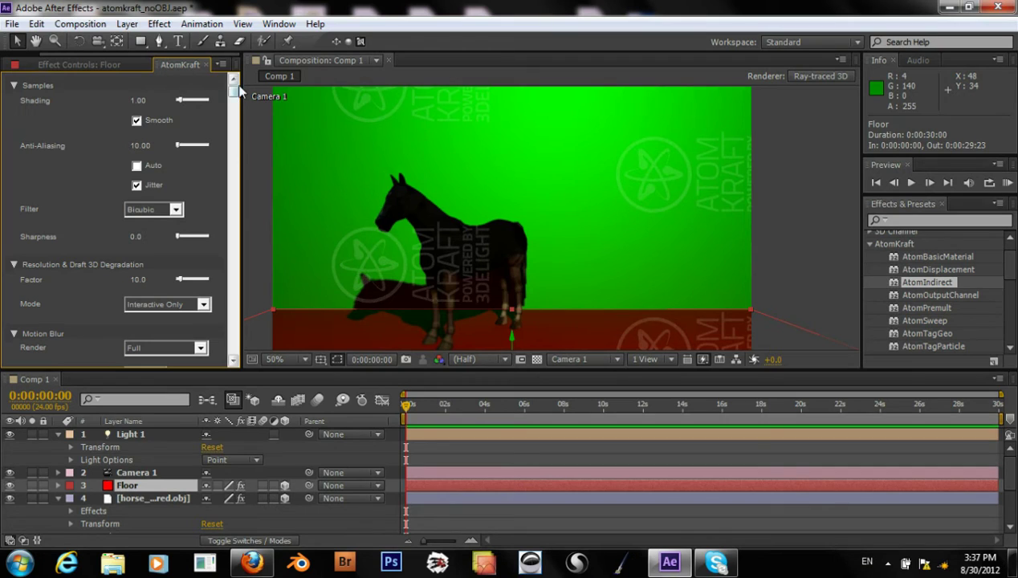
Set AtomKraft's anti-aliasing samples to 1.00 and its shading samples to 0.50
{"action": "left_click", "coordinate": [177, 146]}
{"action": "left_click", "coordinate": [142, 146]}
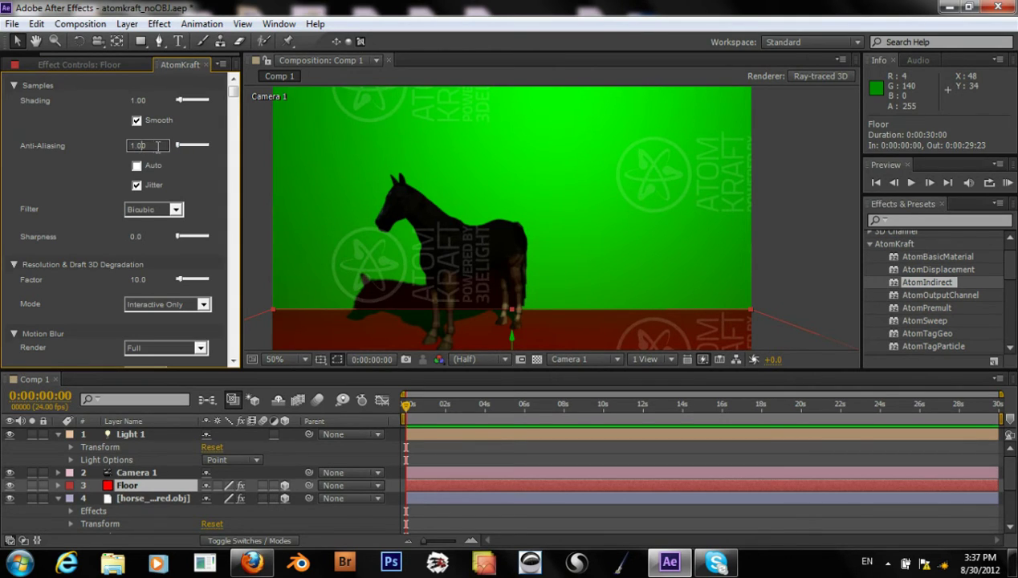
{"action": "left_click", "coordinate": [145, 100]}
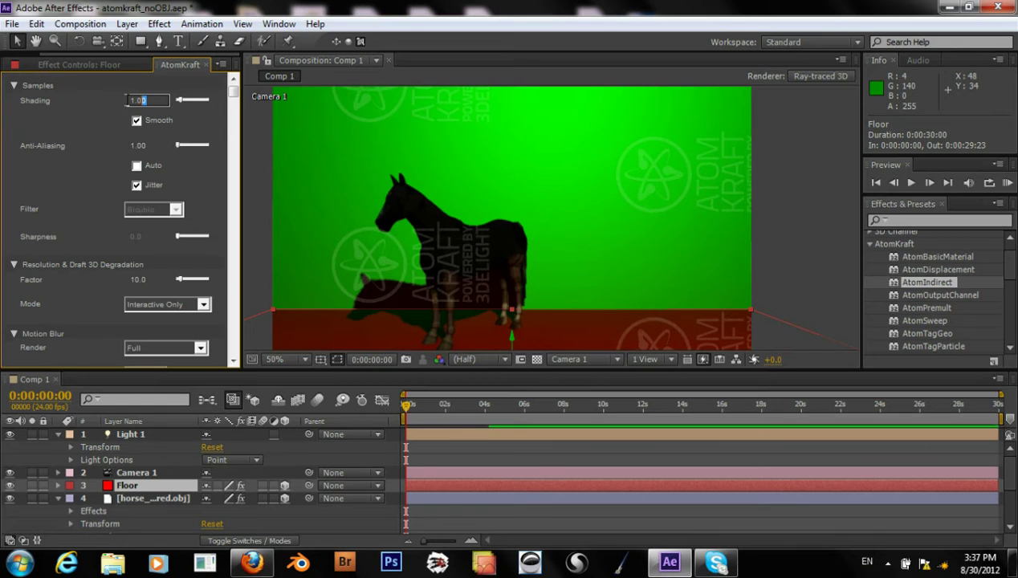
{"action": "left_click_drag", "start_coordinate": [145, 102], "coordinate": [121, 100]}
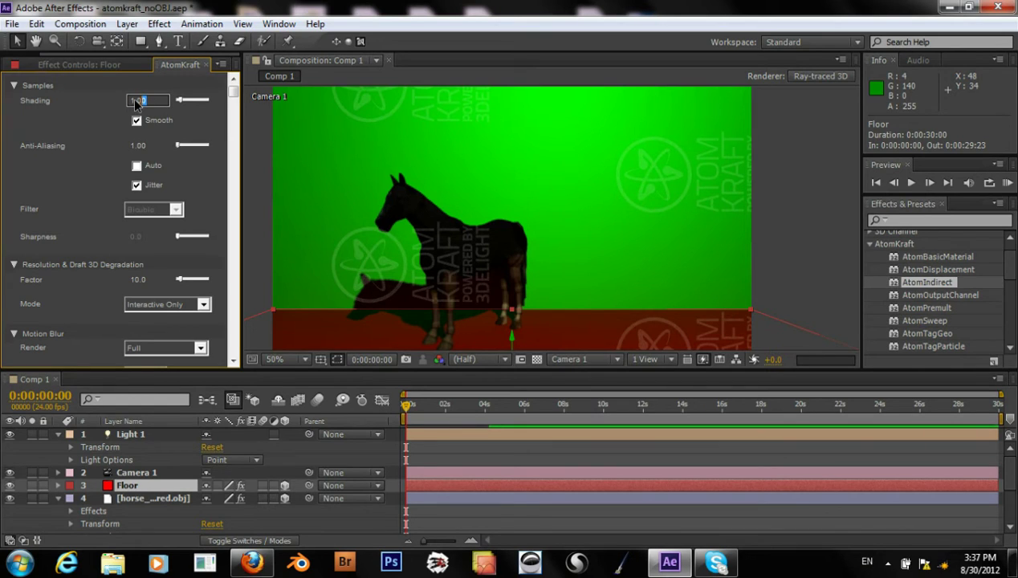
{"action": "type", "text": "100"}
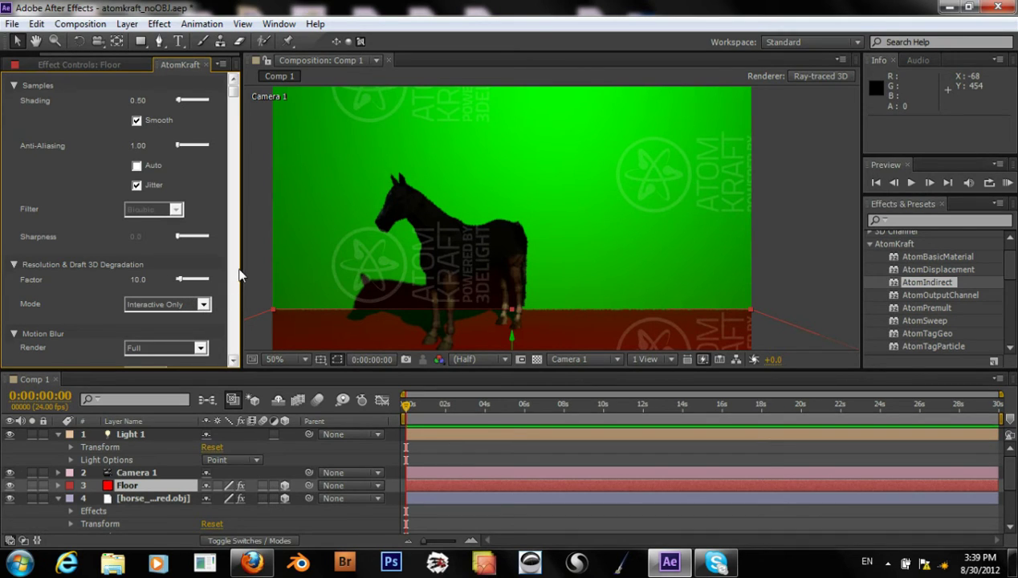
Set the Resolution & Draft 3D Degradation factor to 100.0
{"action": "left_click", "coordinate": [142, 280]}
{"action": "left_click", "coordinate": [148, 280]}
{"action": "left_click", "coordinate": [68, 280]}
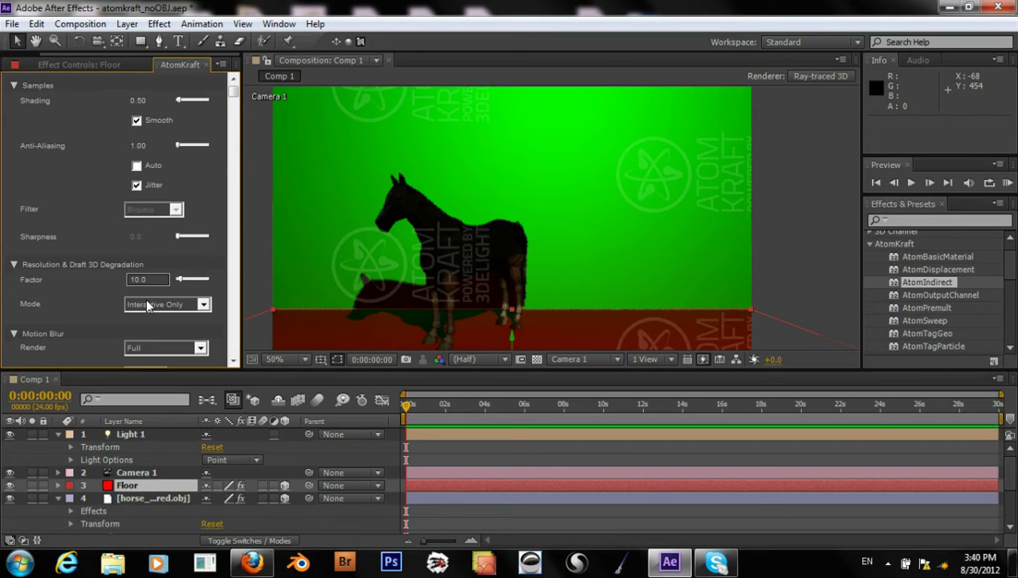
{"action": "type", "text": "0"}
{"action": "key", "text": "Return"}
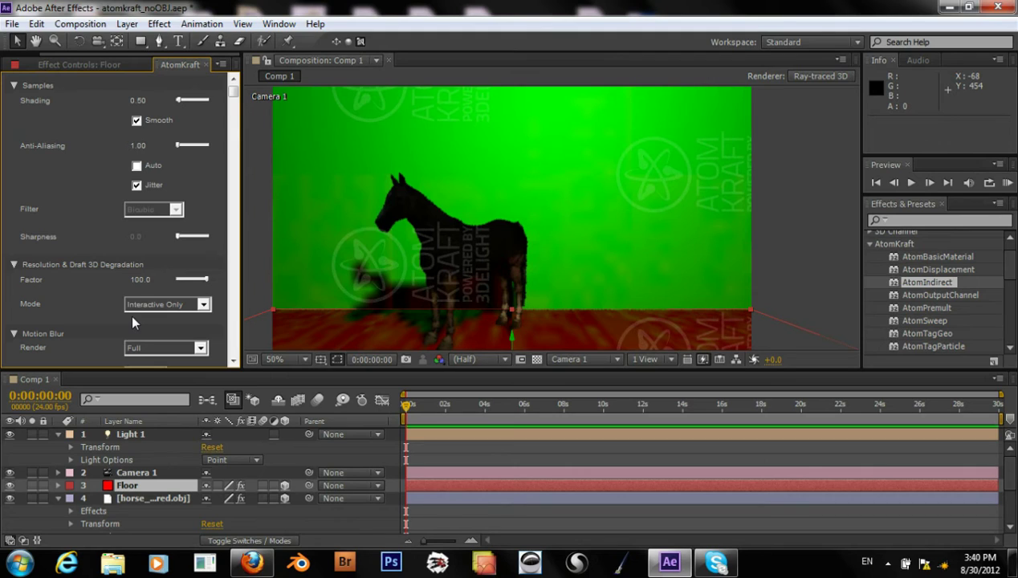
Lower the Resolution & Draft 3D Degradation factor to 40.0 and permanently dismiss the Windows color scheme prompt, keeping the current scheme
{"action": "left_click", "coordinate": [190, 281]}
{"action": "left_click", "coordinate": [190, 280]}
{"action": "left_click", "coordinate": [190, 280]}
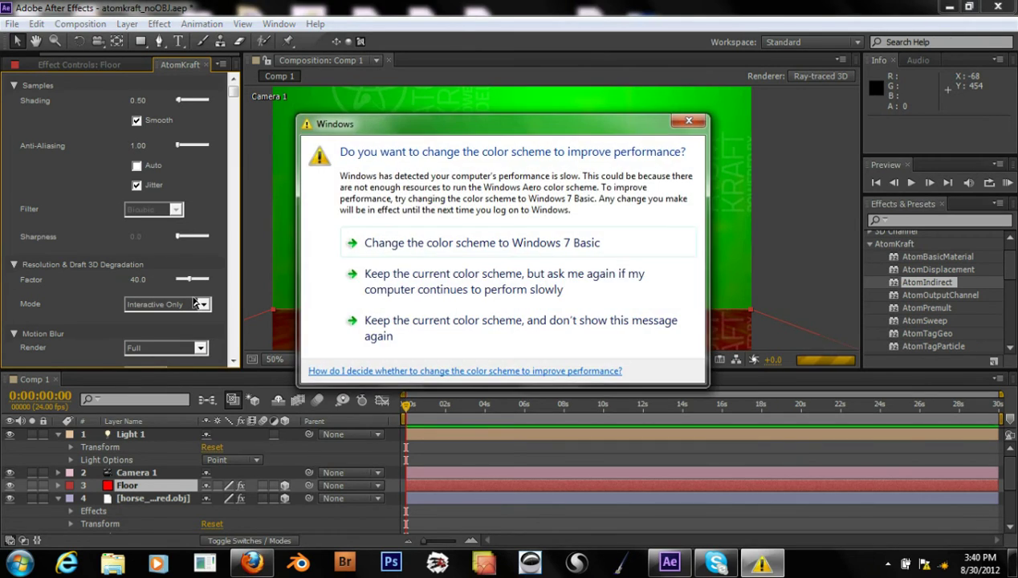
{"action": "left_click", "coordinate": [393, 328]}
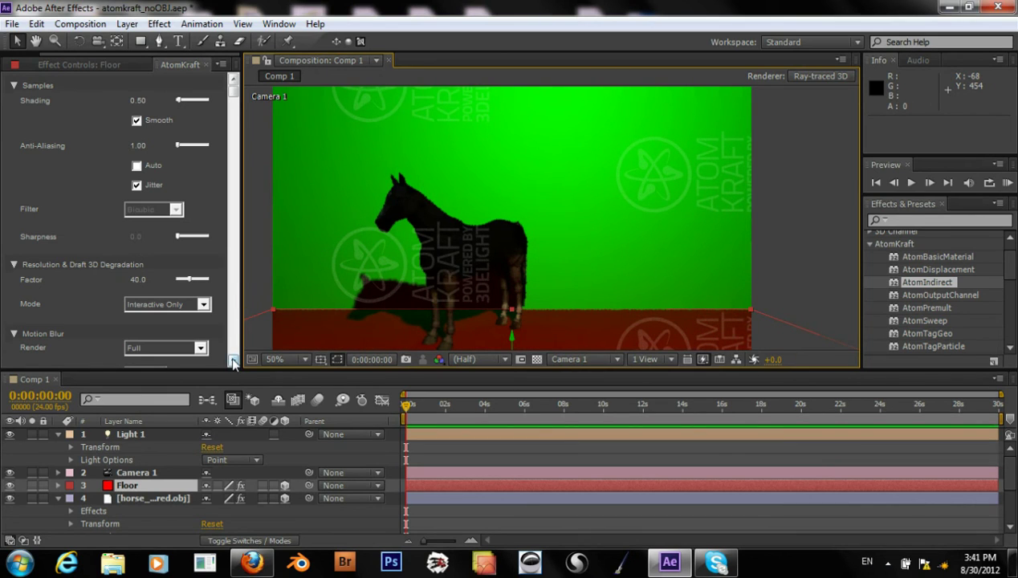
Check the available Resolution & Draft 3D Degradation modes and set the mode to Off
{"action": "left_click", "coordinate": [234, 363]}
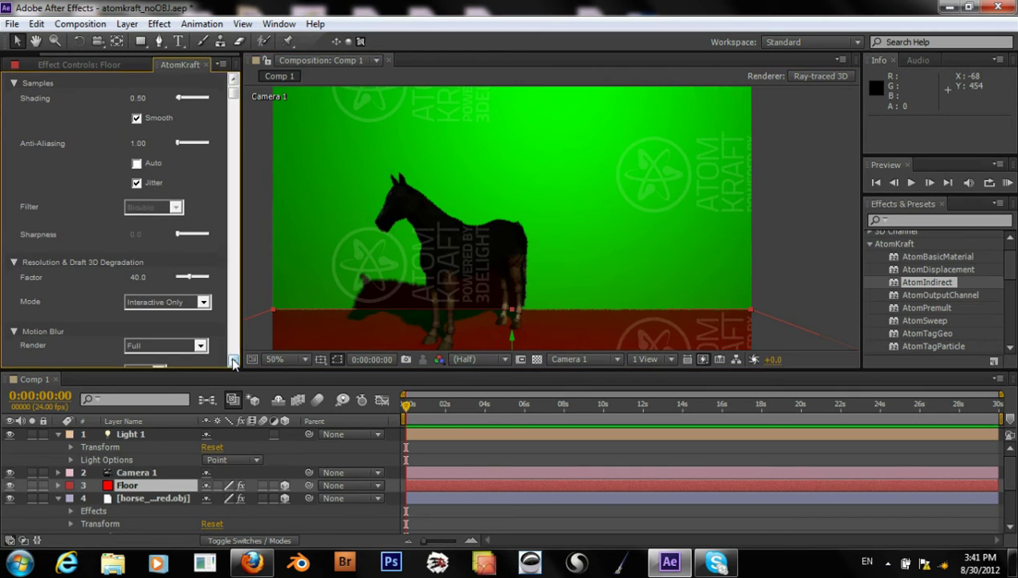
{"action": "left_click_drag", "start_coordinate": [233, 92], "coordinate": [233, 157]}
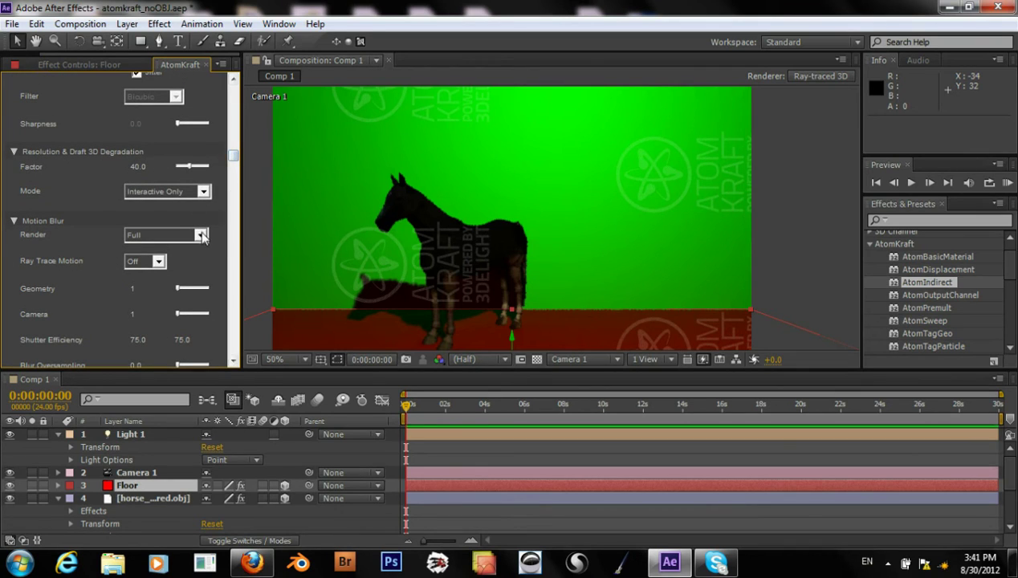
{"action": "left_click", "coordinate": [204, 191]}
{"action": "left_click", "coordinate": [204, 191]}
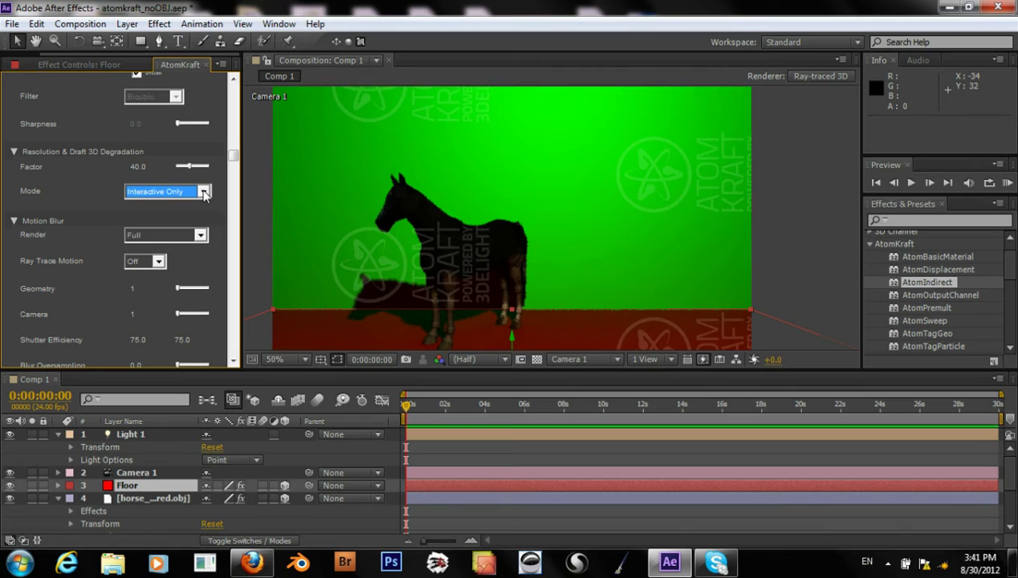
{"action": "left_click", "coordinate": [203, 193]}
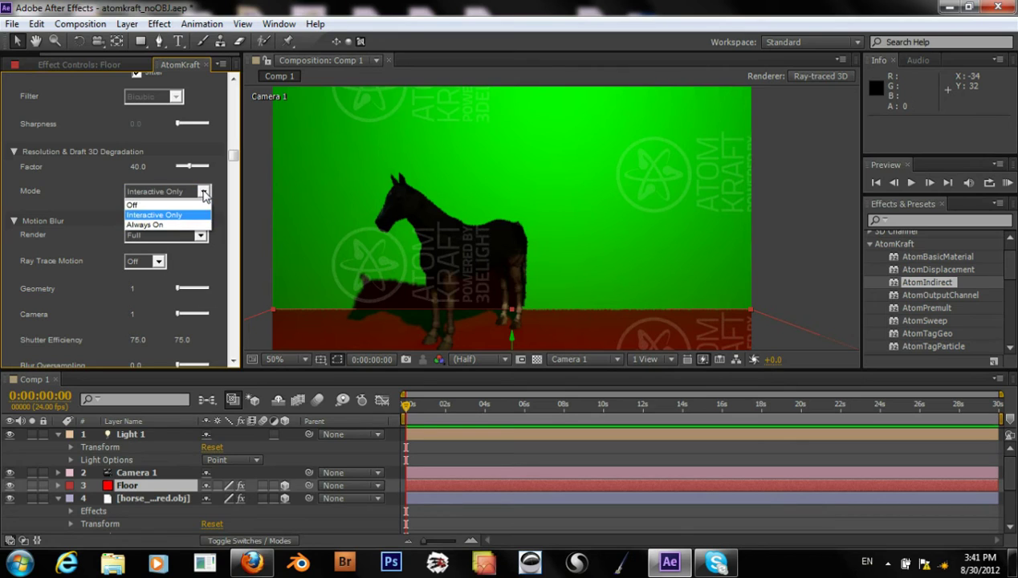
{"action": "left_click", "coordinate": [203, 192]}
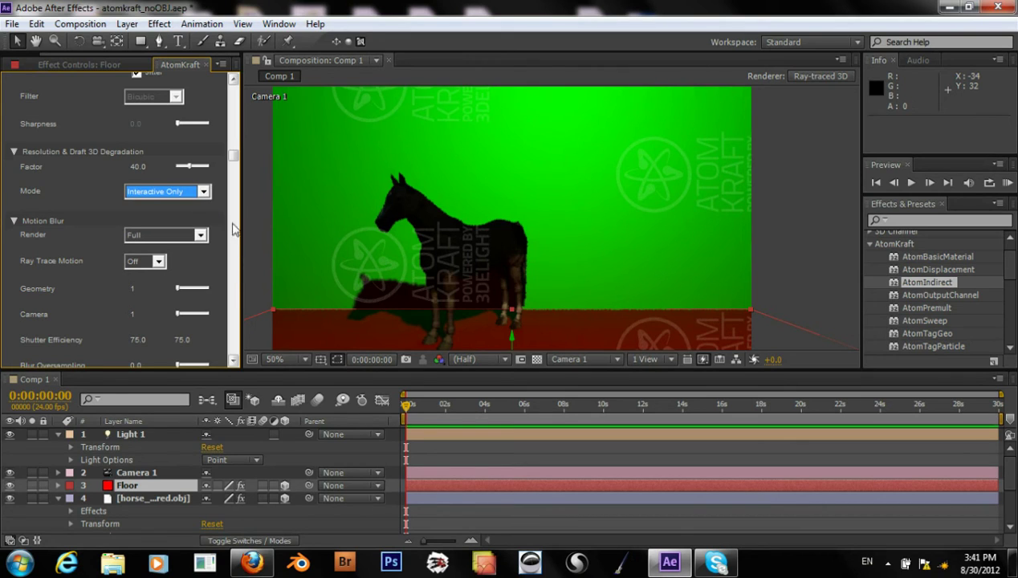
{"action": "left_click", "coordinate": [203, 193]}
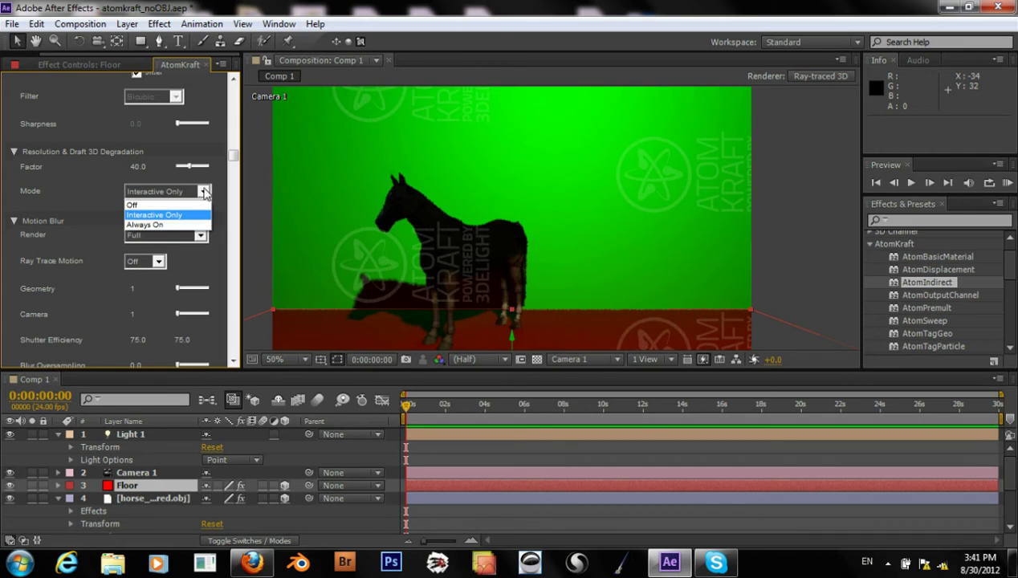
{"action": "left_click", "coordinate": [161, 206]}
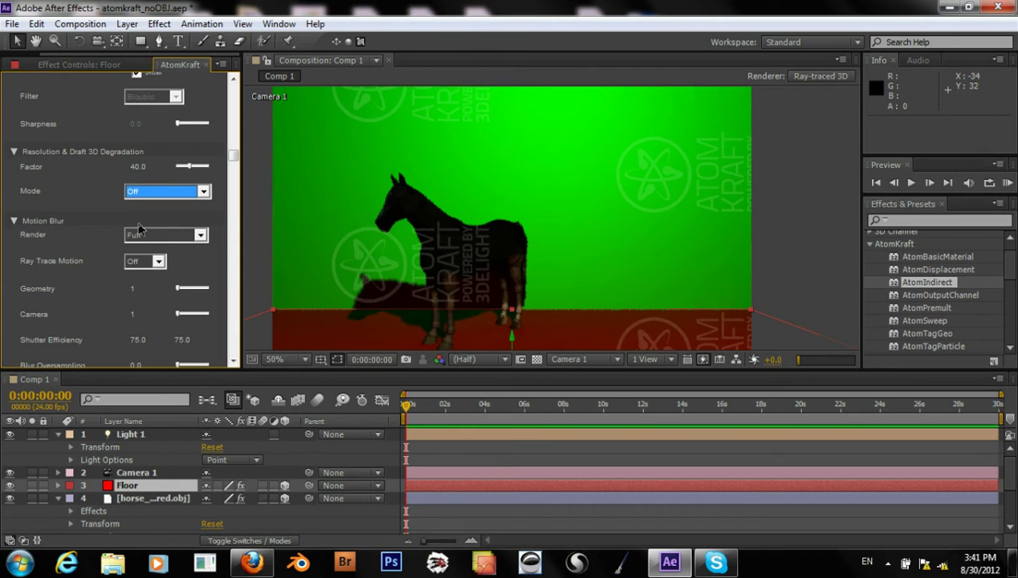
Set the Resolution & Draft 3D Degradation factor to 60.0 and its mode to Interactive Only
{"action": "left_click", "coordinate": [193, 167]}
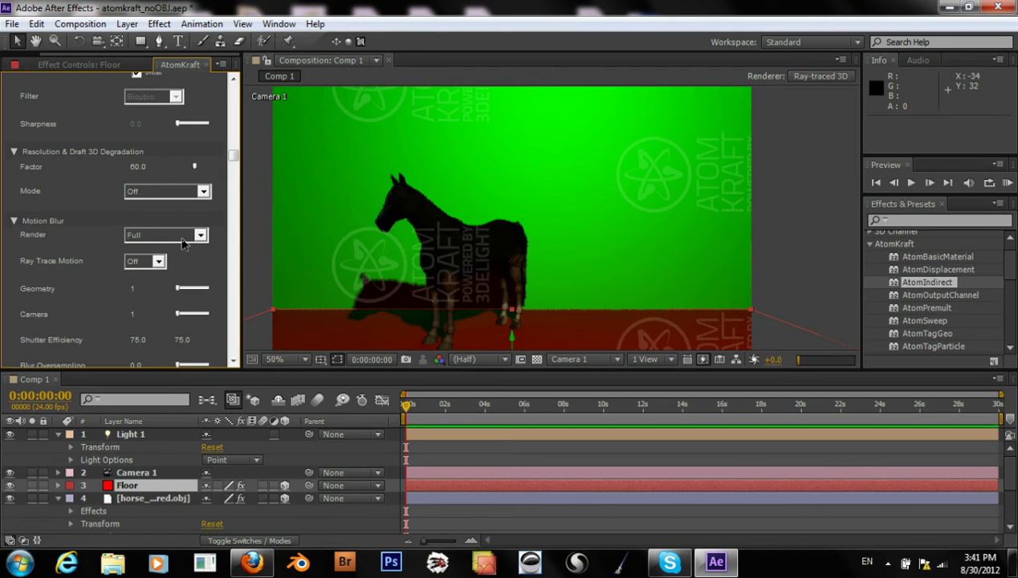
{"action": "left_click", "coordinate": [203, 193]}
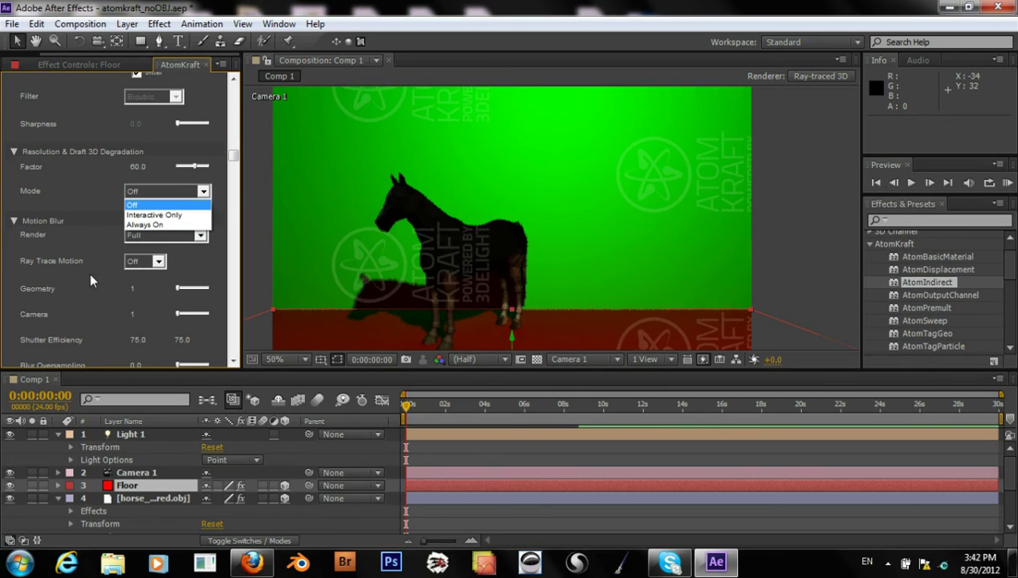
{"action": "key", "text": "Down"}
{"action": "key", "text": "Return"}
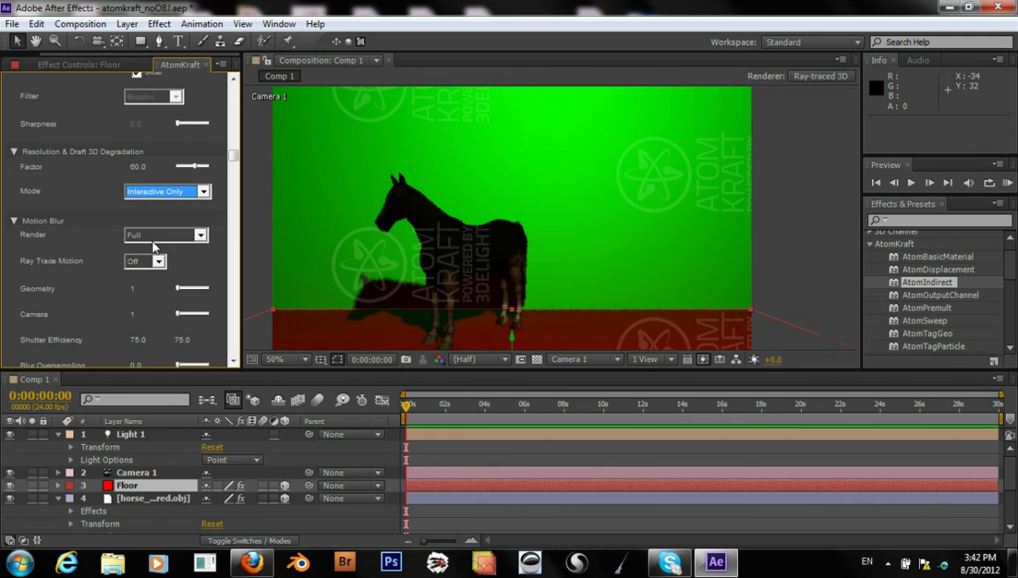
Examine the Motion Blur render and Ray Trace Motion choices, along with the Camera and Rays settings, keeping the current values
{"action": "left_click", "coordinate": [157, 234]}
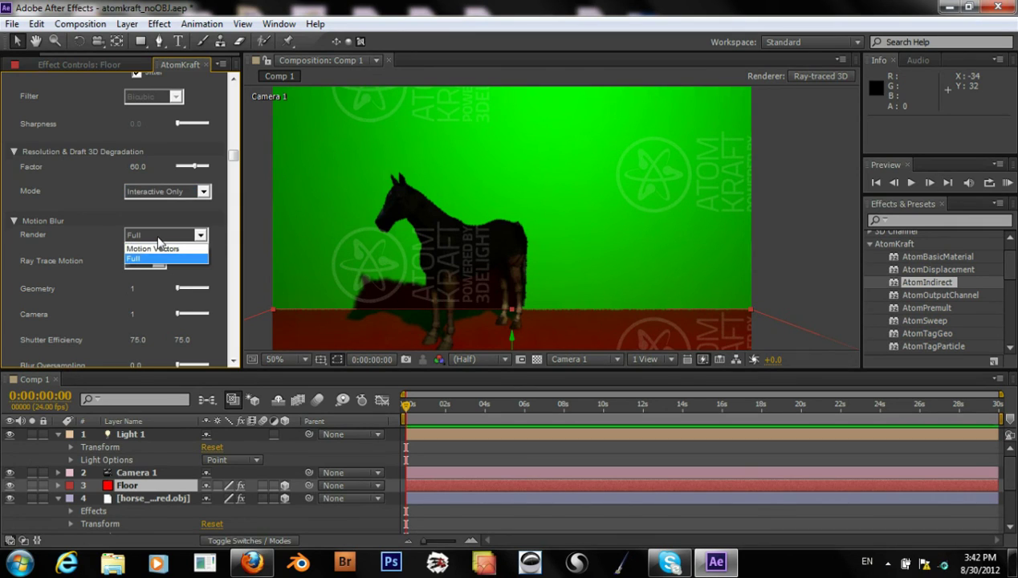
{"action": "left_click", "coordinate": [158, 239]}
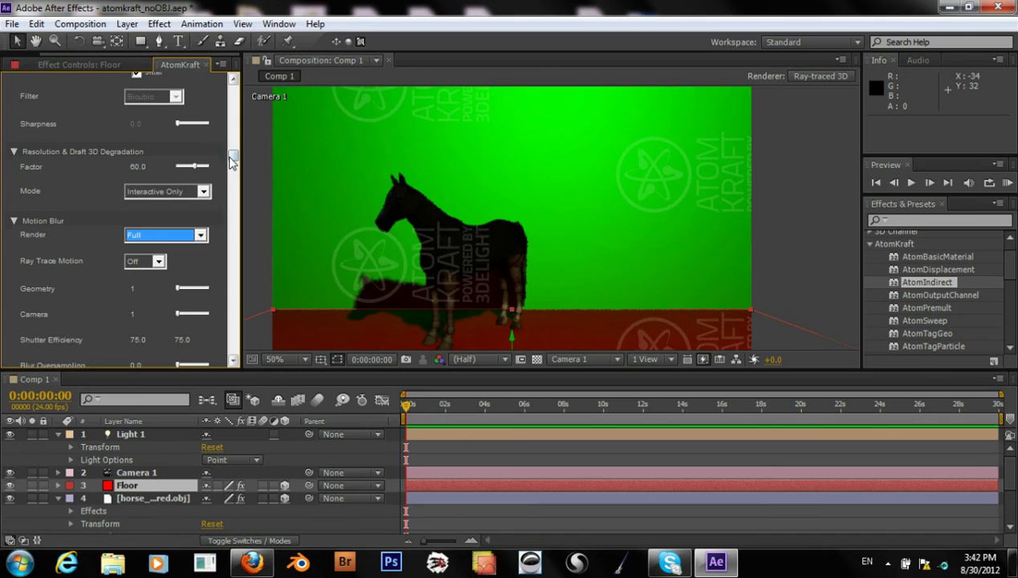
{"action": "scroll", "coordinate": [216, 184], "scroll_direction": "down", "scroll_amount": 4}
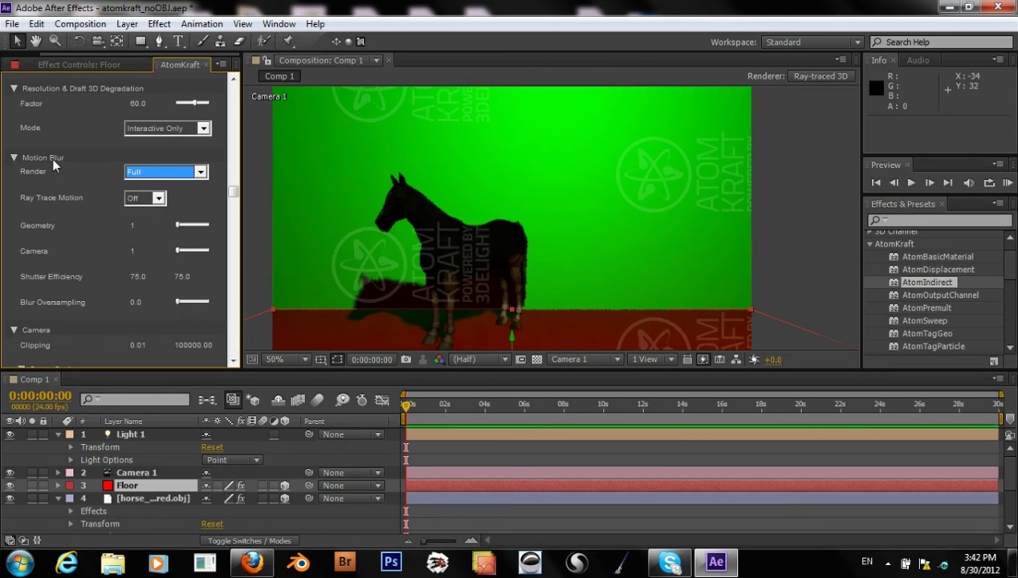
{"action": "left_click", "coordinate": [134, 175]}
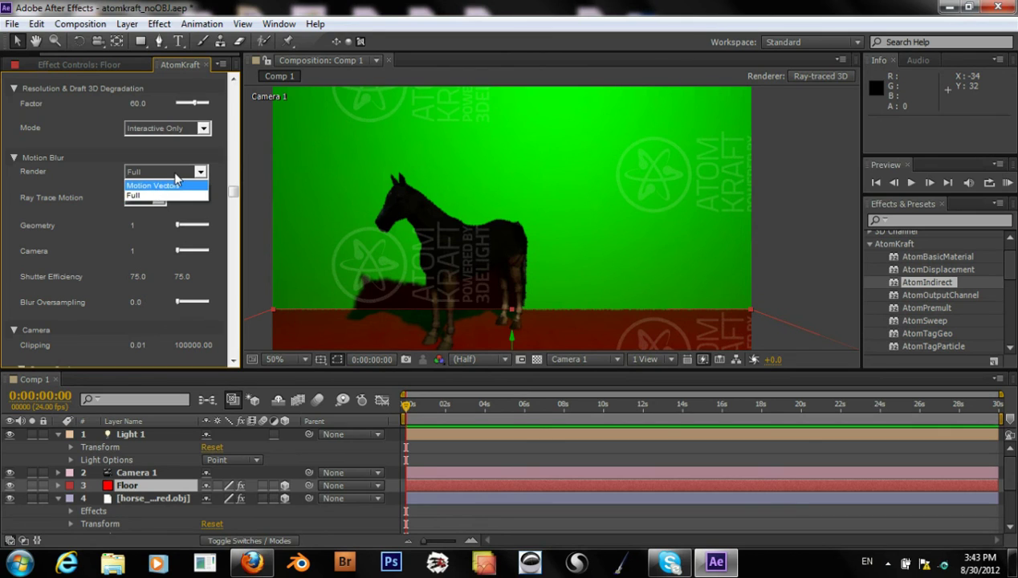
{"action": "left_click", "coordinate": [162, 172]}
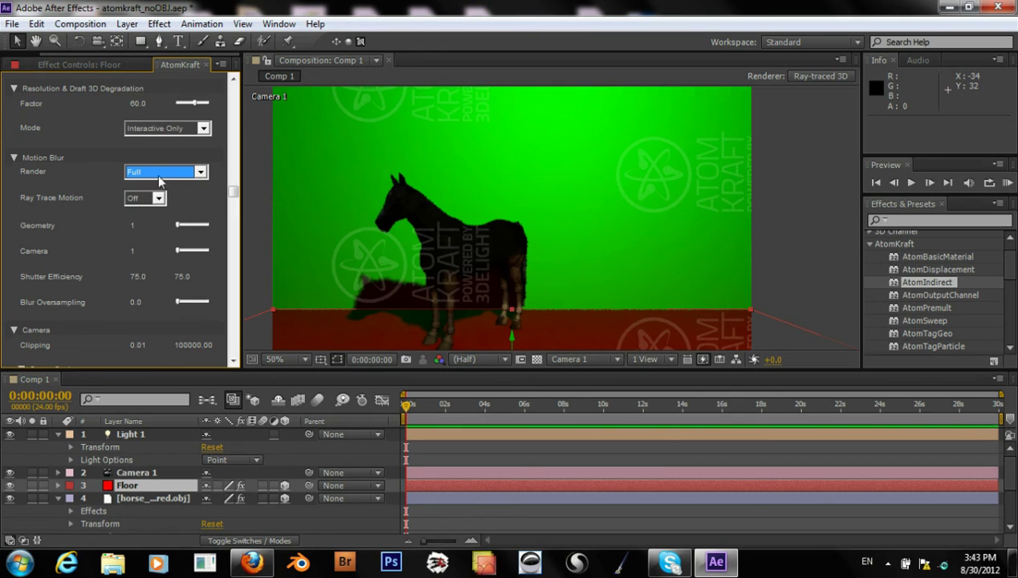
{"action": "left_click_drag", "start_coordinate": [233, 191], "coordinate": [233, 209]}
{"action": "left_click", "coordinate": [158, 168]}
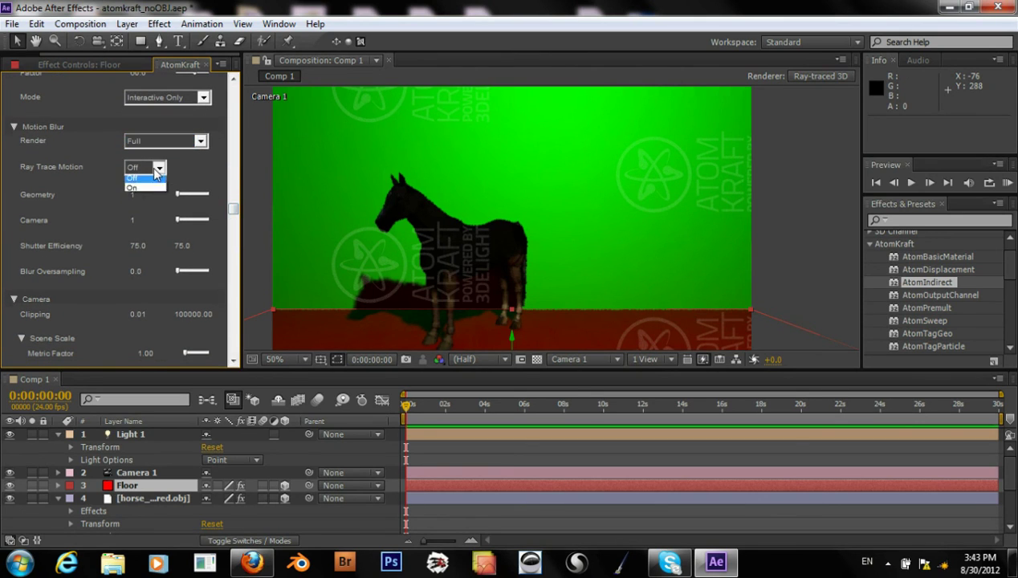
{"action": "left_click", "coordinate": [158, 180]}
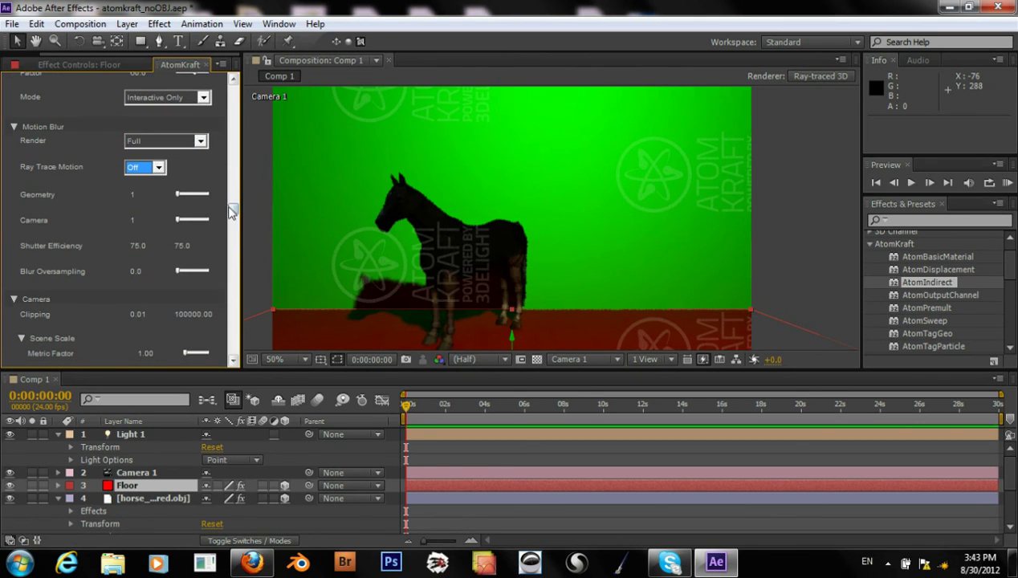
{"action": "left_click_drag", "start_coordinate": [232, 210], "coordinate": [233, 252]}
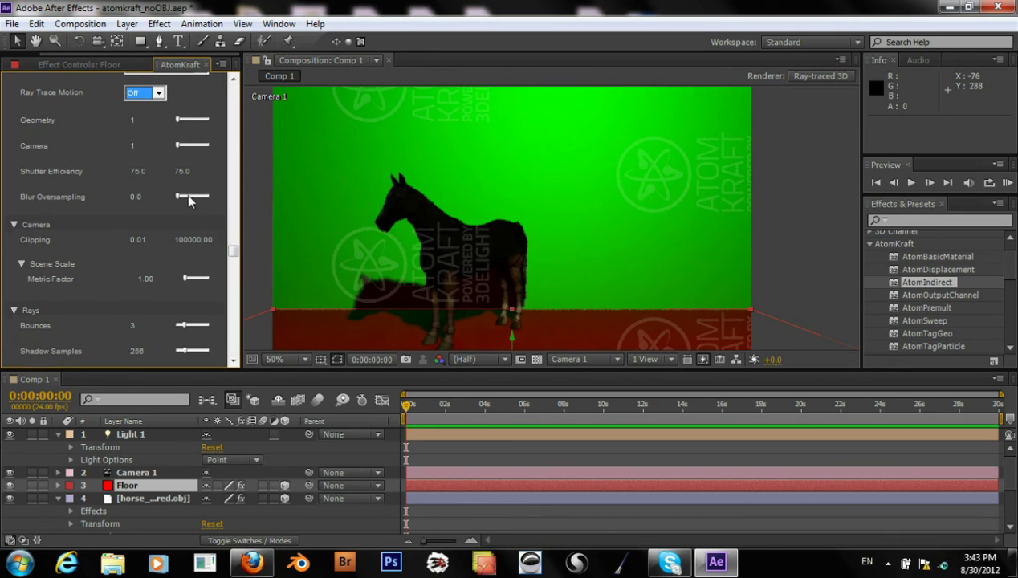
{"action": "left_click_drag", "start_coordinate": [233, 251], "coordinate": [222, 357]}
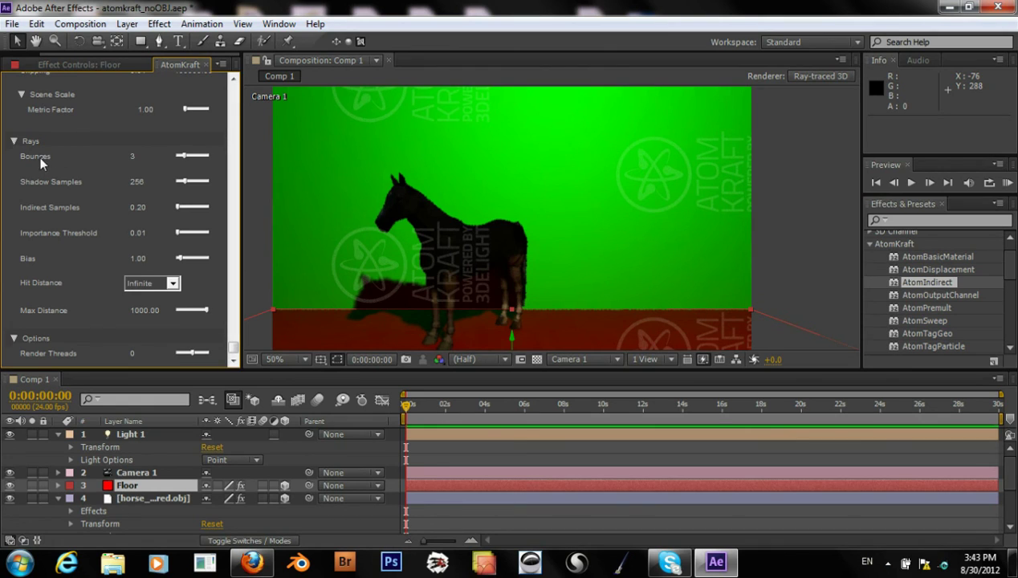